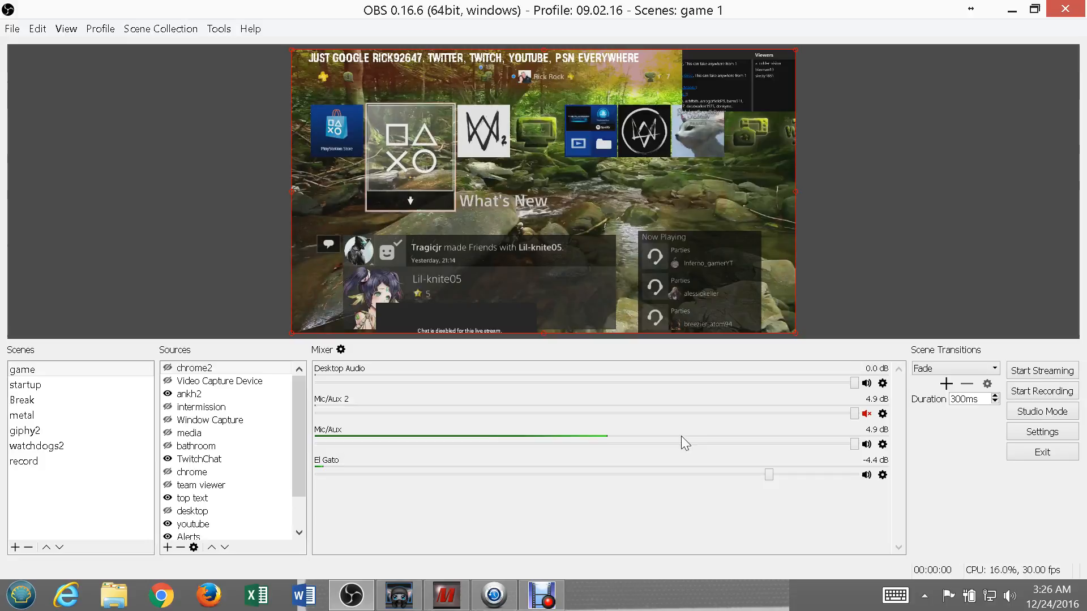
Switch to MorphVOX Pro to view its voice settings, and minimize it and OBS to show the desktop.
left_click(458, 597)
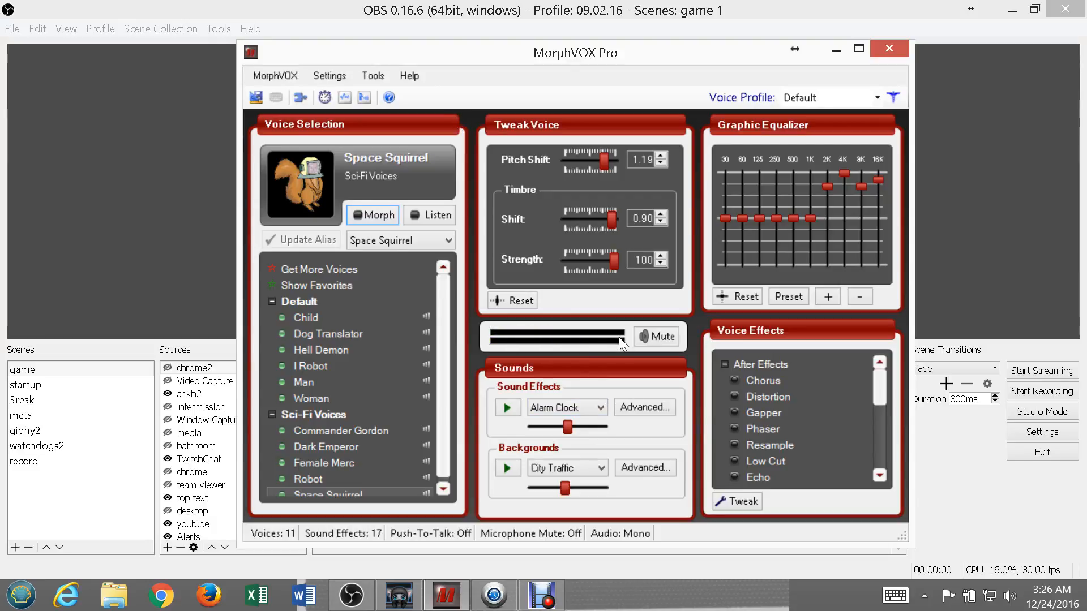
left_click(834, 51)
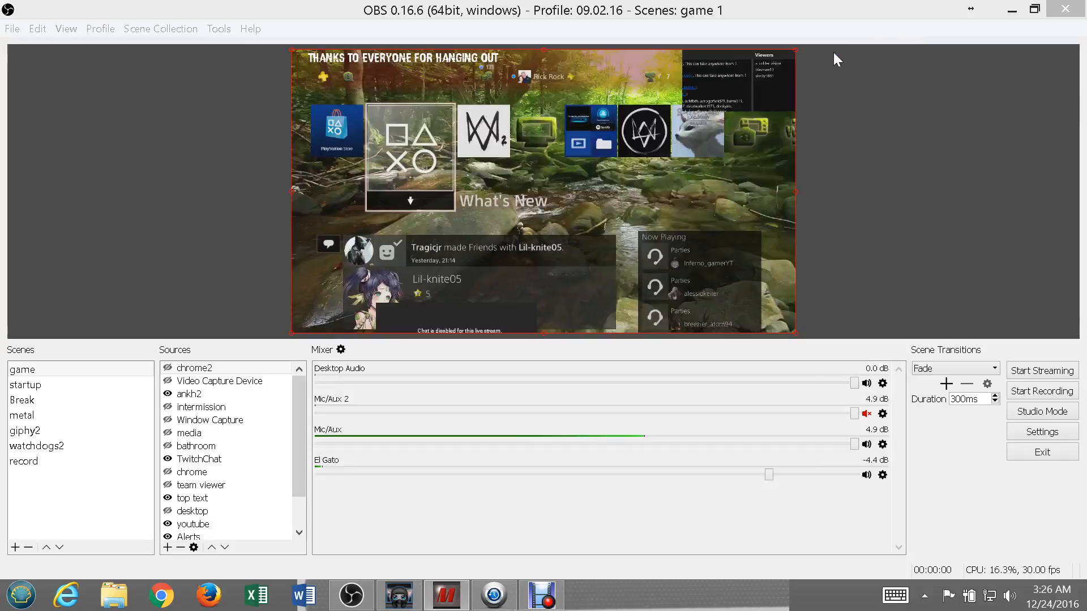
left_click(1011, 10)
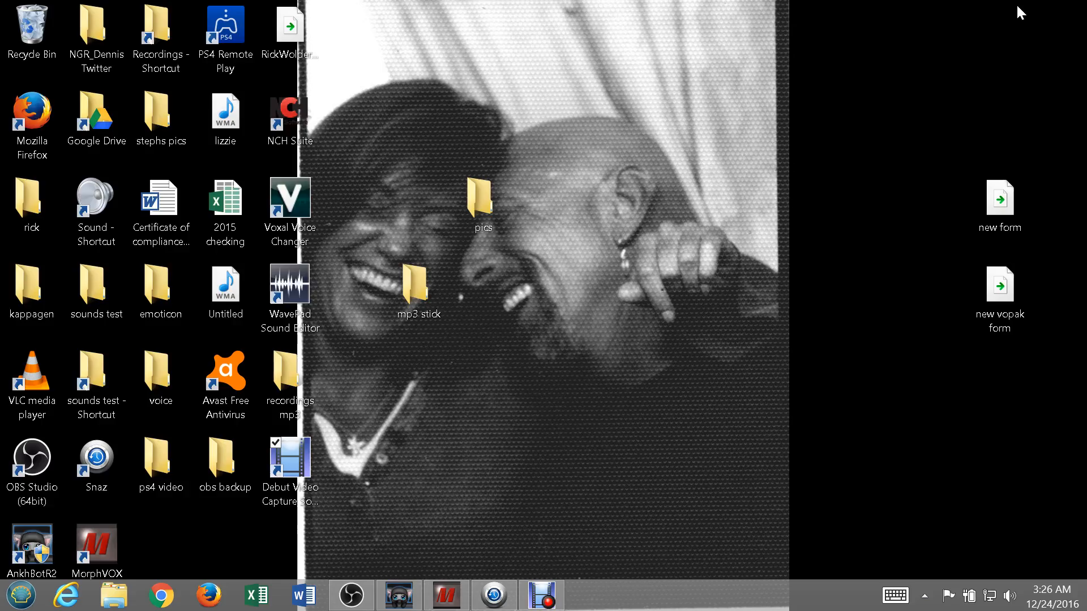
mouse_move(994, 25)
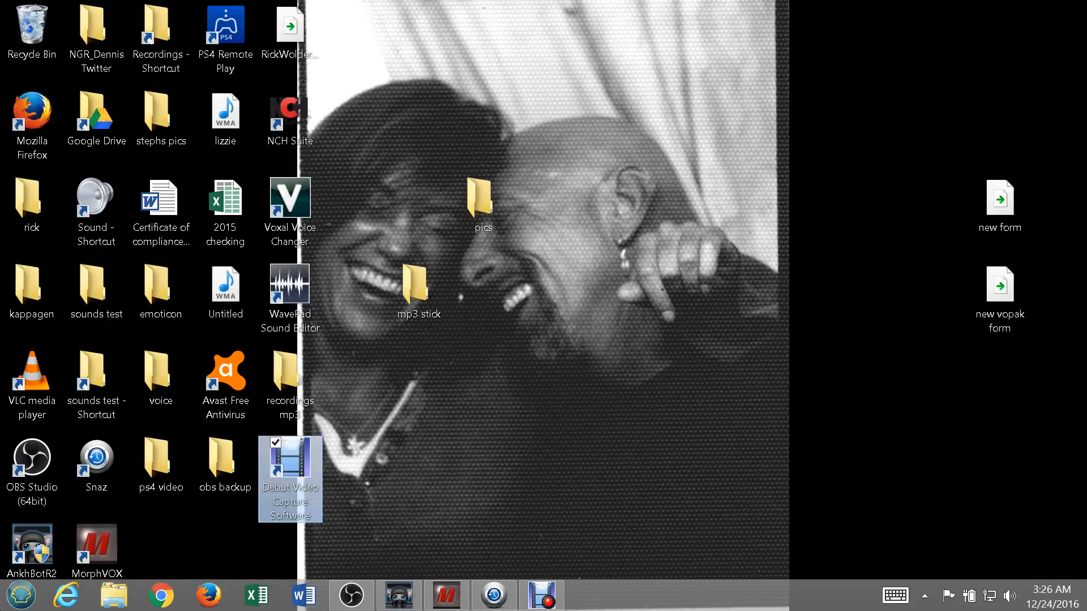
Open the Windows Sound settings from Control Panel, minimize Control Panel and move the Sound dialog clear of the desktop icons.
left_click(26, 594)
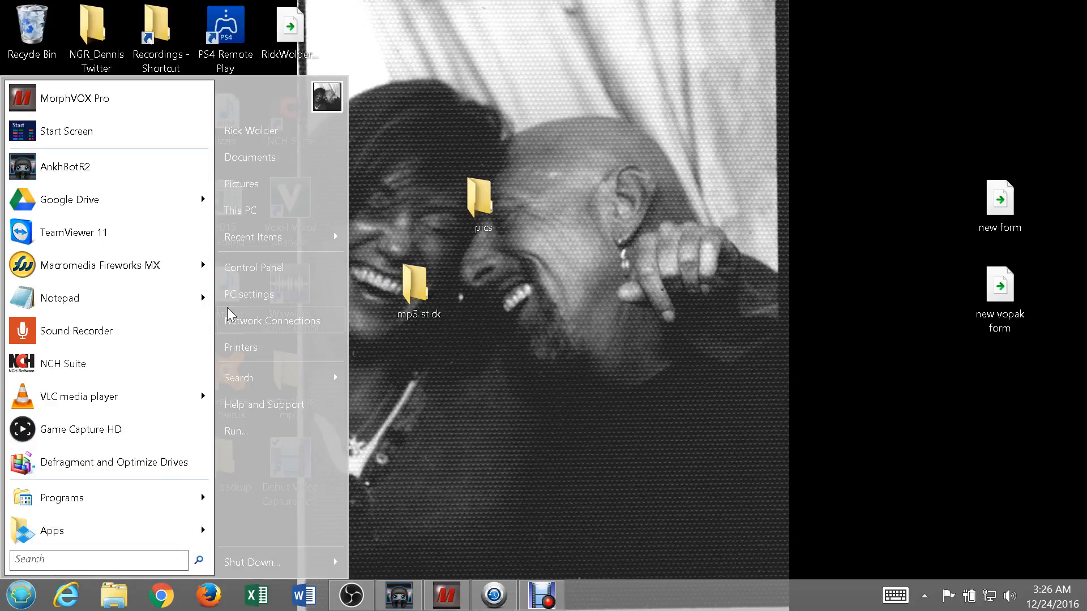
left_click(273, 266)
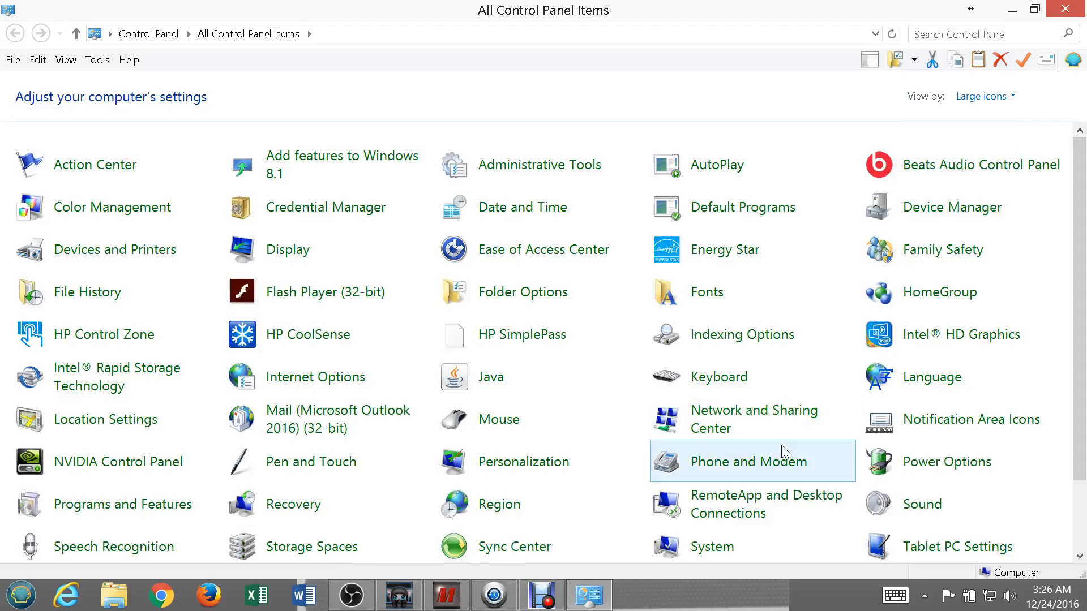
left_click(914, 511)
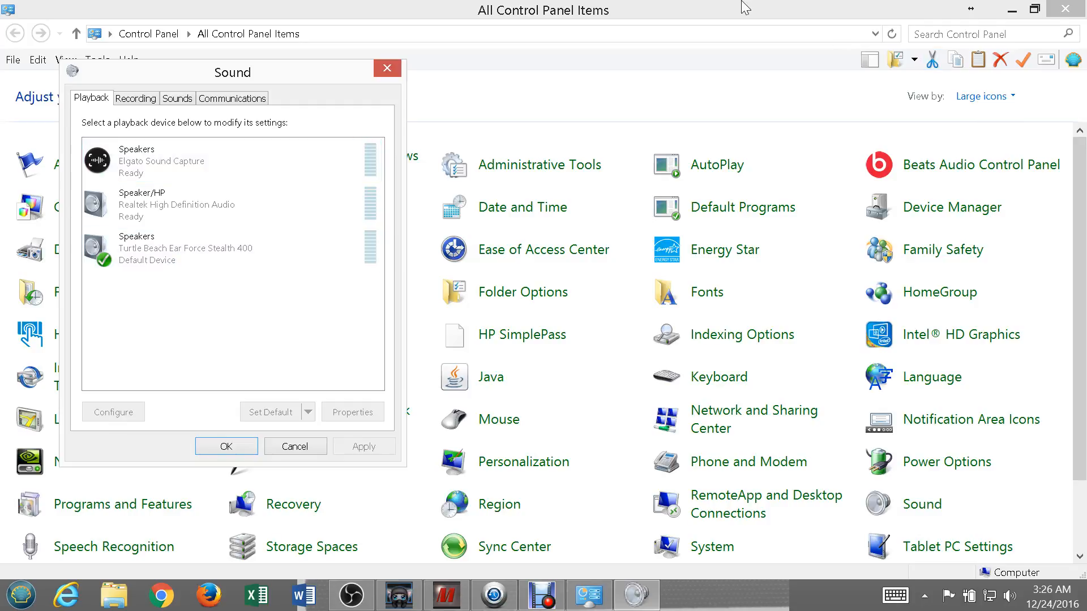
left_click(1012, 9)
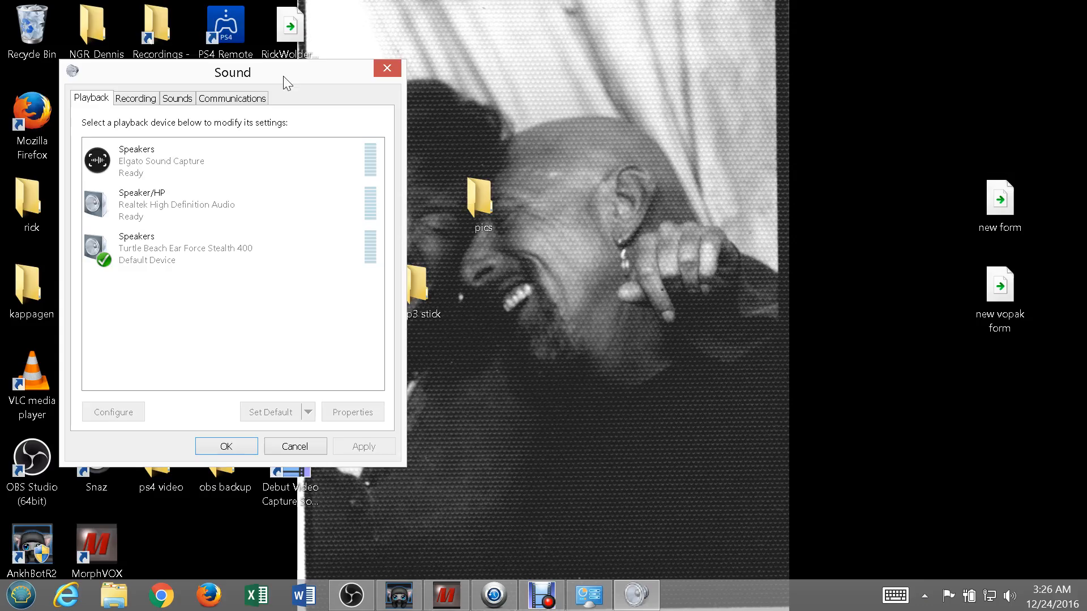
left_click_drag(278, 74, 593, 55)
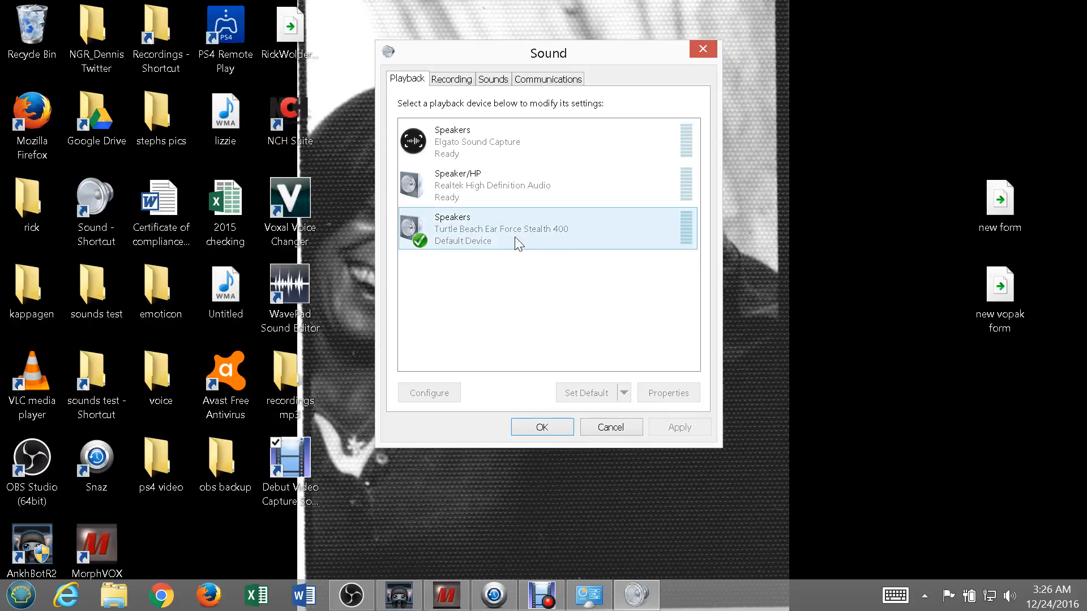
Examine the recording devices and the Screaming Bee Audio microphone's listening and level properties, and close the Sound settings.
left_click(448, 81)
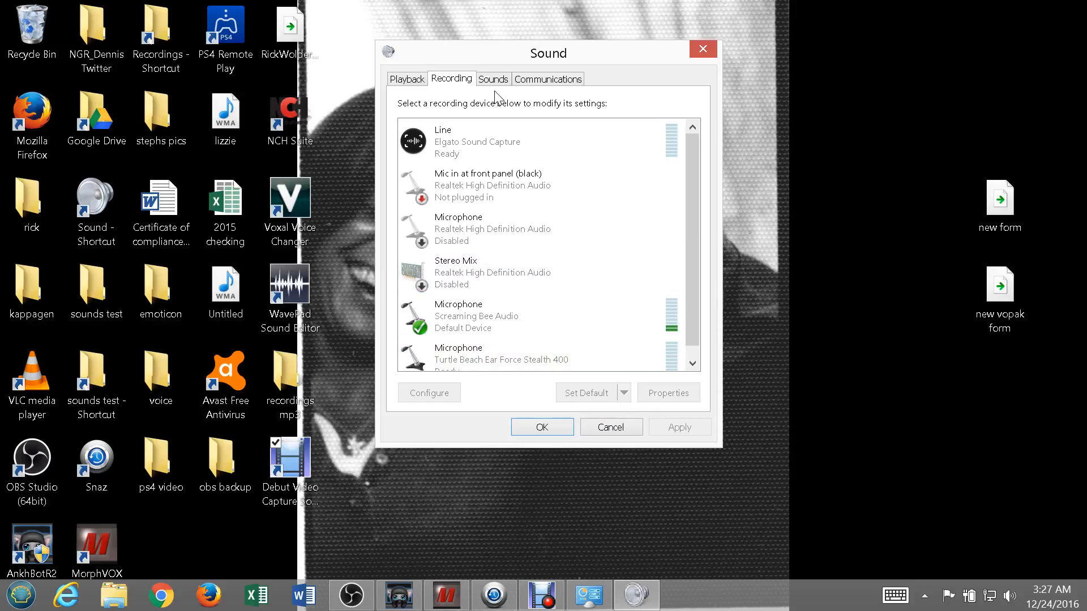
left_click(518, 330)
left_click(680, 397)
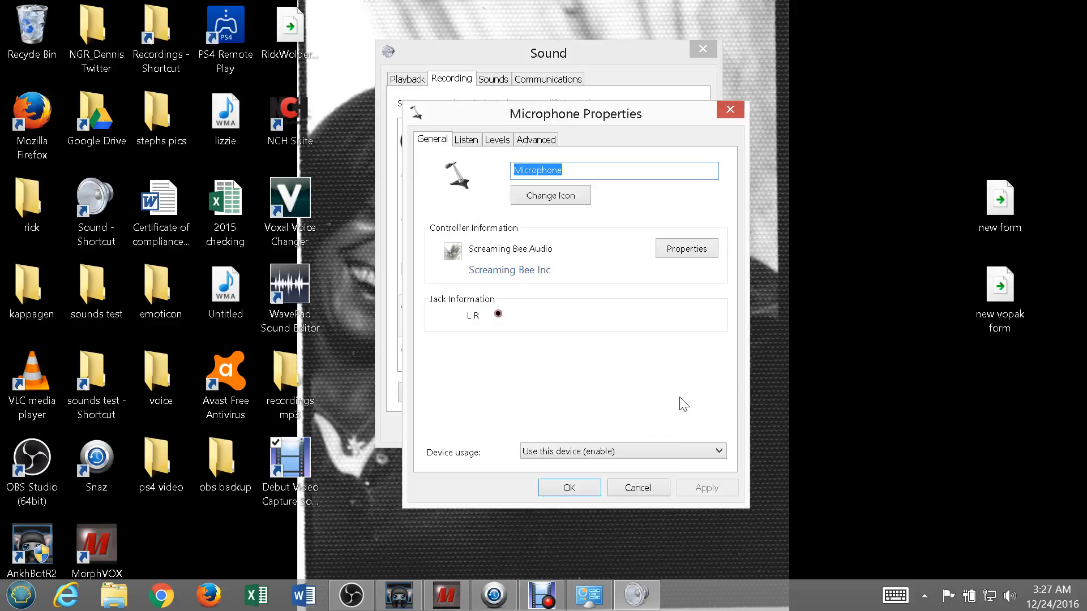
left_click(464, 142)
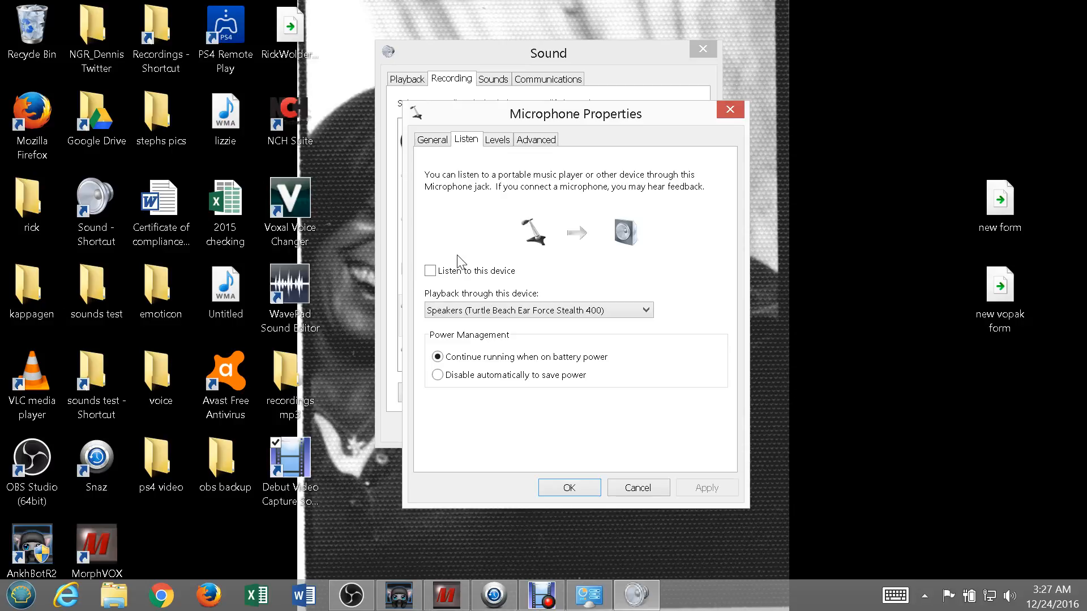
left_click(507, 149)
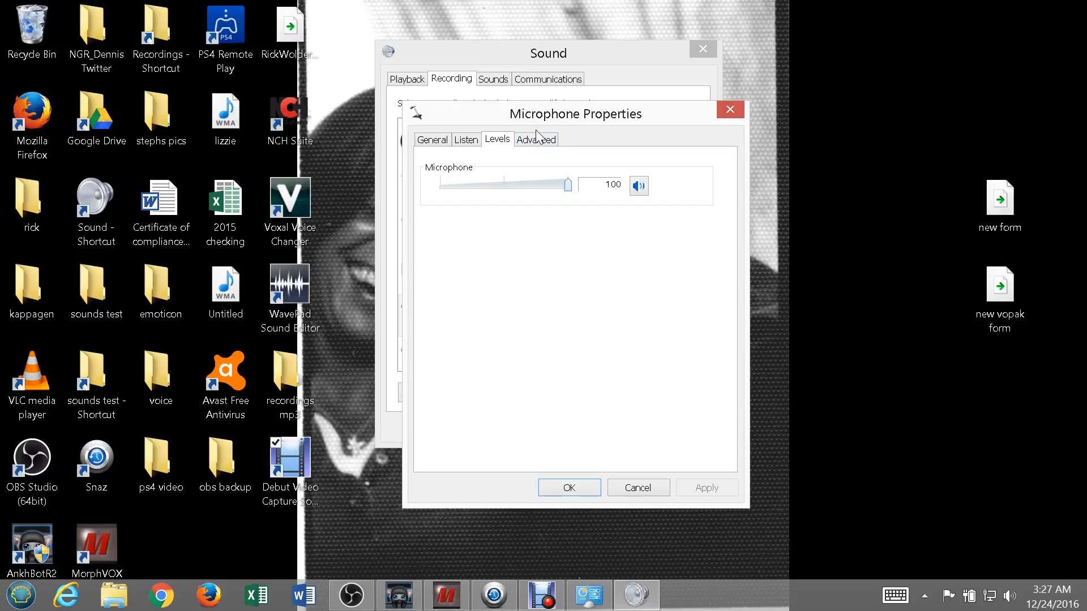
left_click(638, 488)
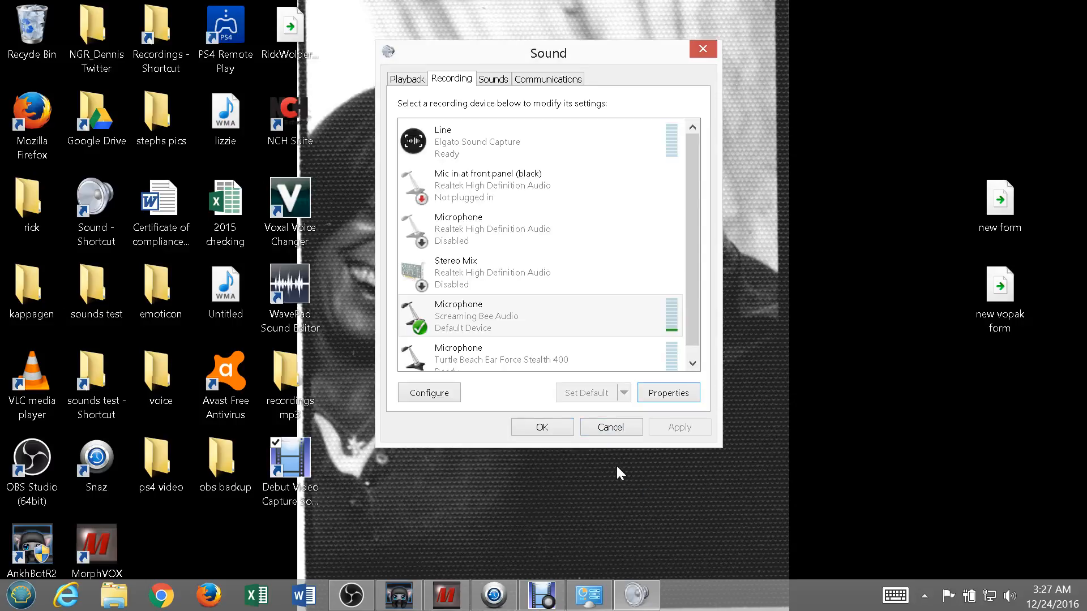
left_click(547, 429)
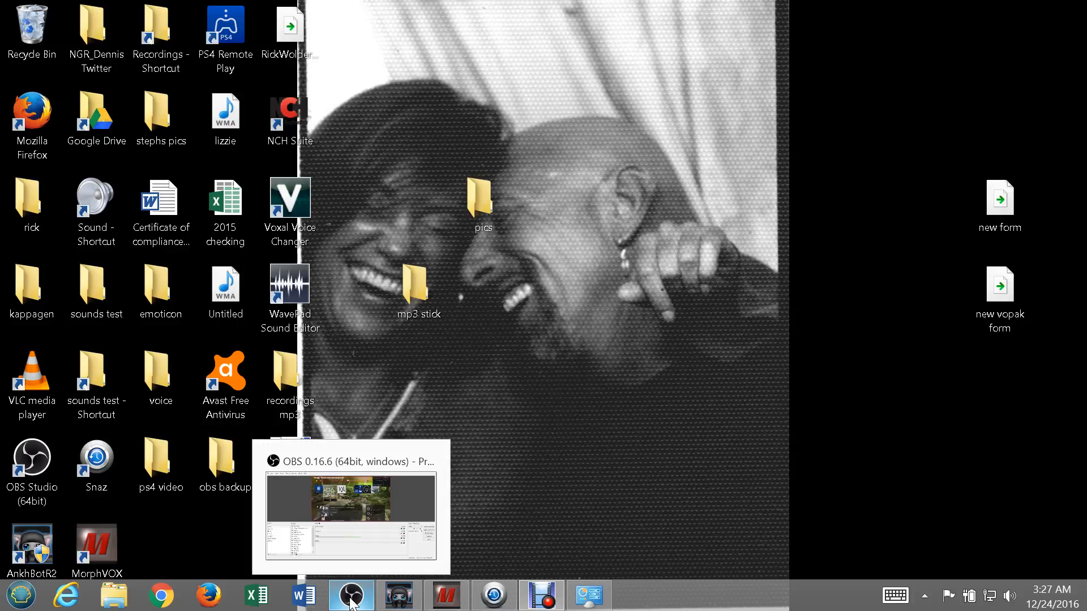
Switch to OBS, review its stream, output and audio device settings, and close them without changes.
left_click(351, 600)
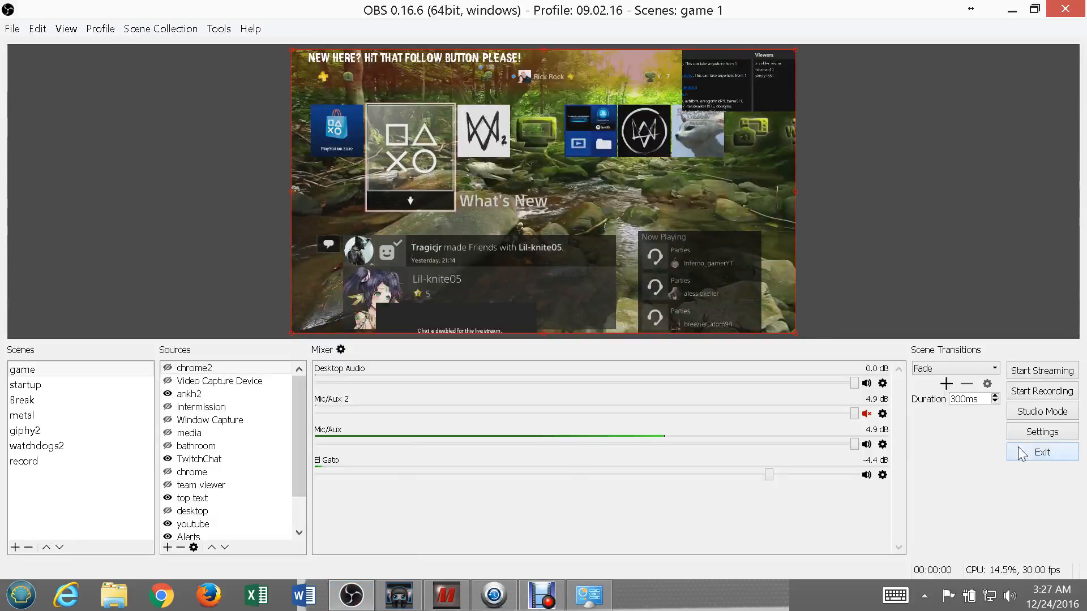
left_click(1044, 434)
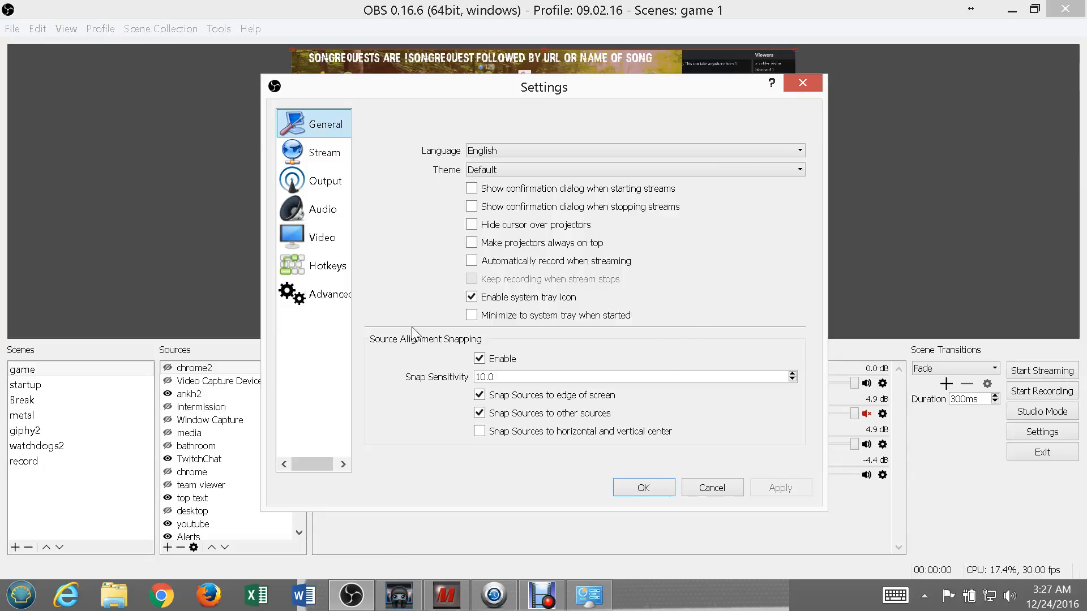
left_click(333, 160)
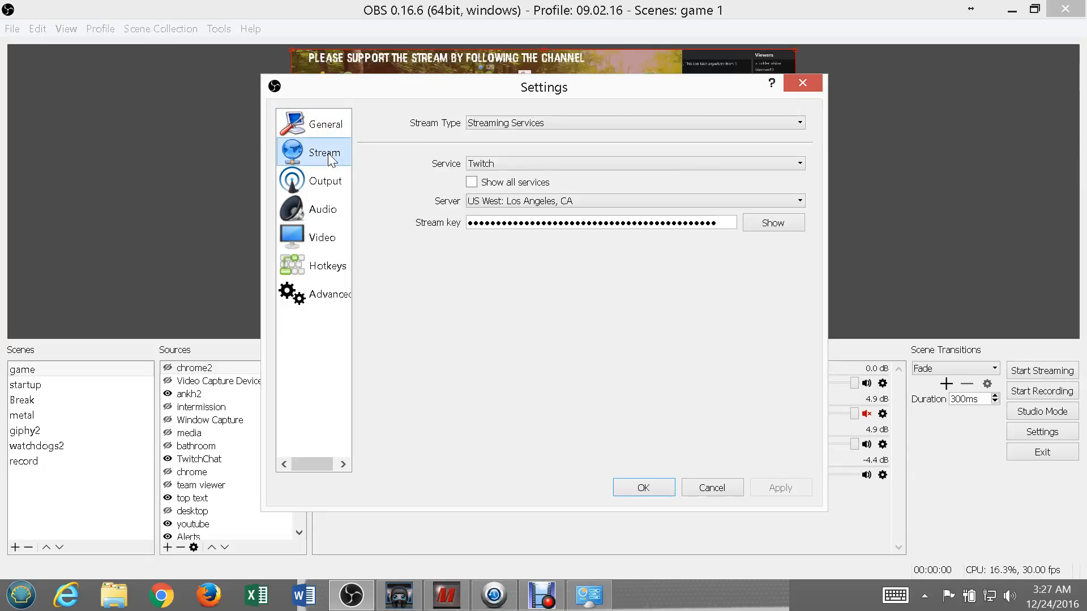
left_click(327, 173)
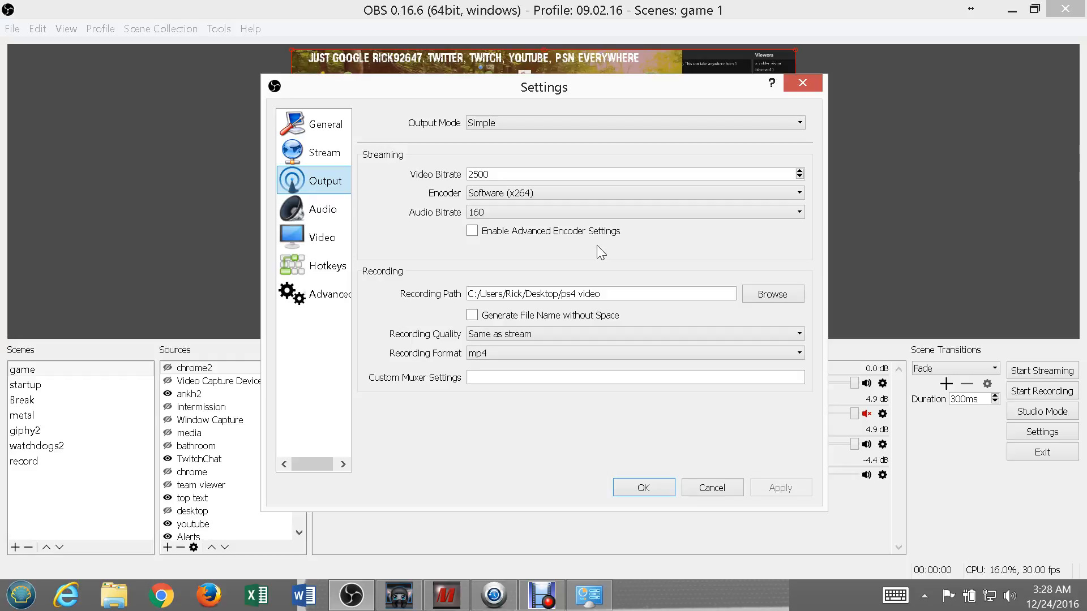
left_click(314, 211)
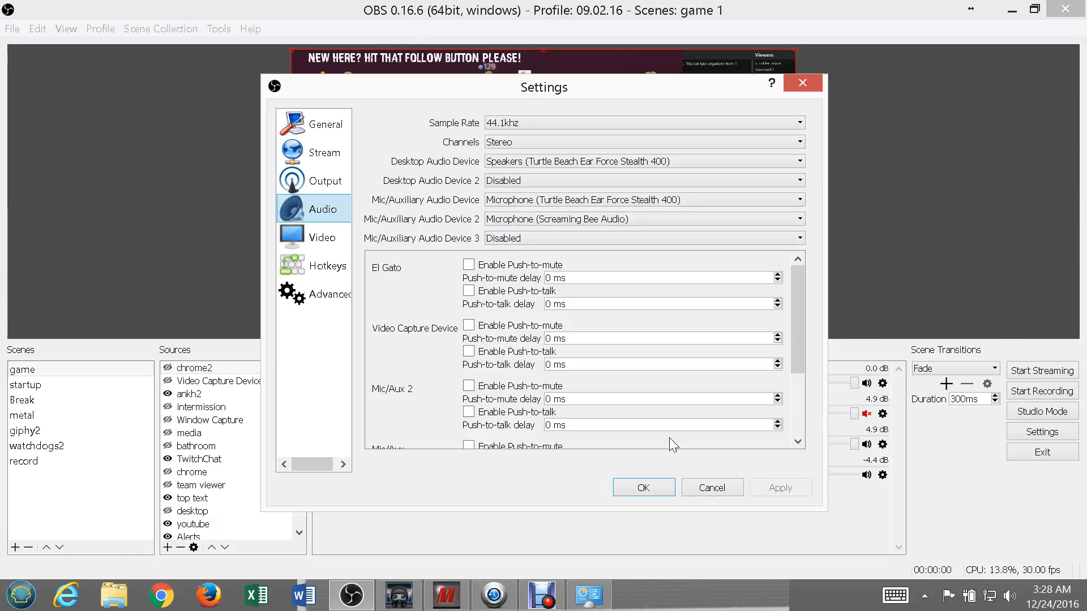
left_click(701, 490)
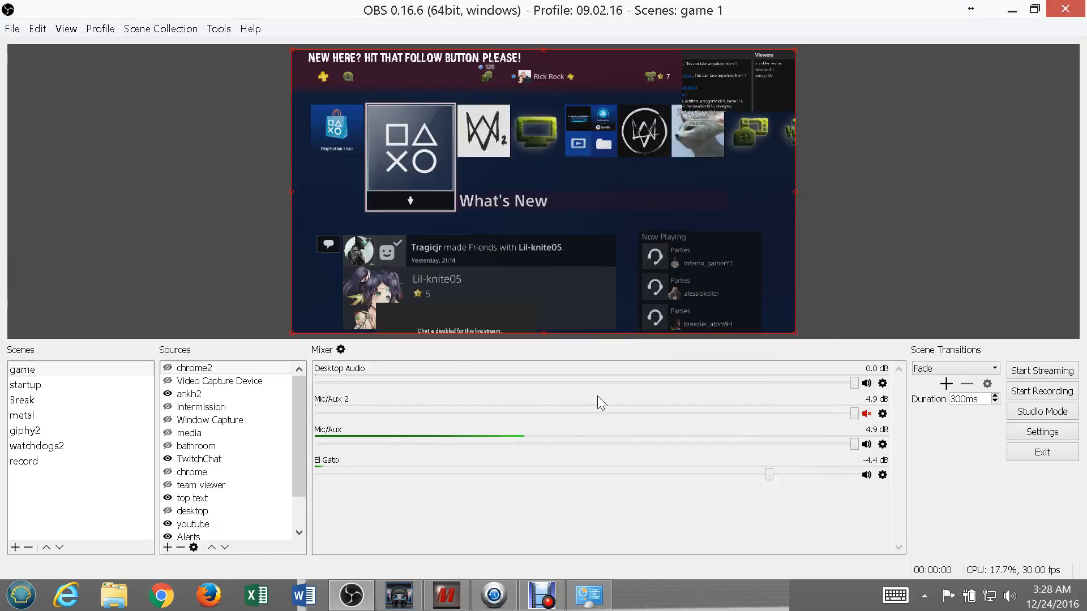
Unmute the Mic/Aux 2 channel in the mixer to compare its level, and mute it again.
left_click(867, 415)
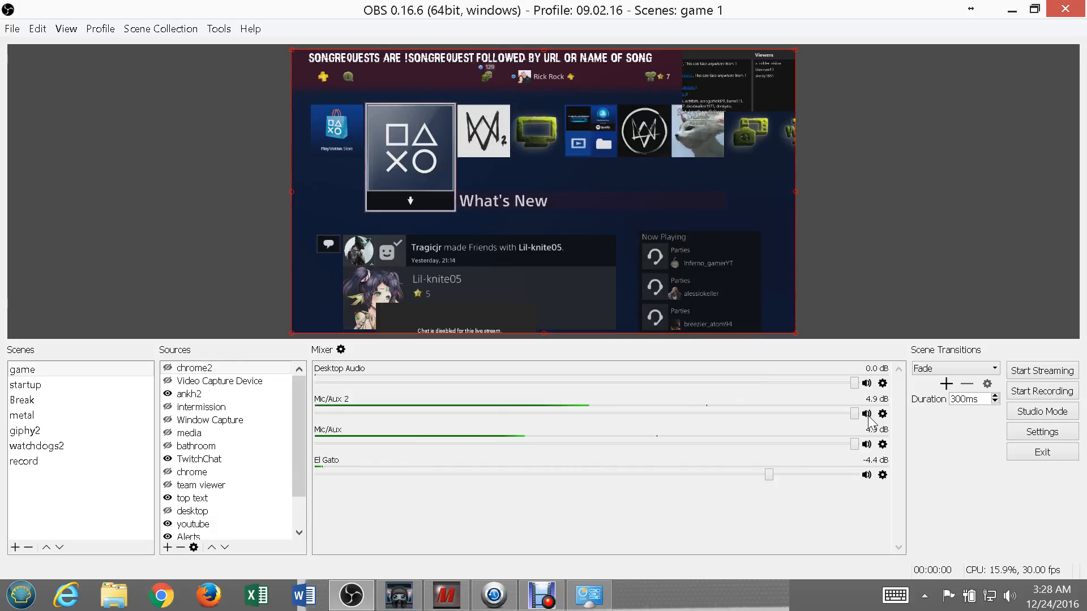
left_click(867, 415)
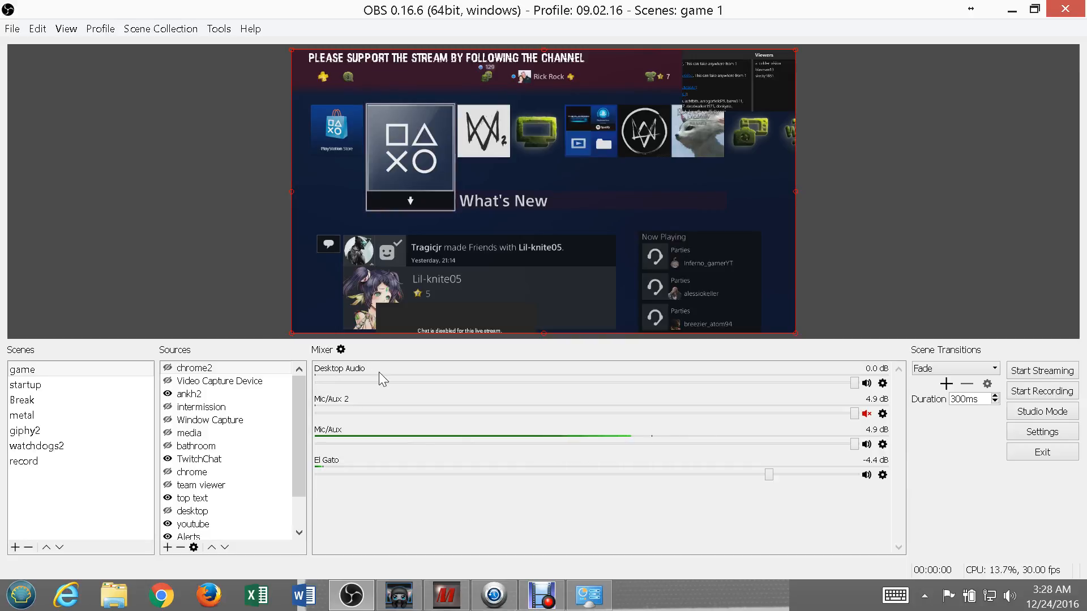
Switch to AnkhBot R2, shuffle the custom song request playlist and start playing it.
left_click(398, 601)
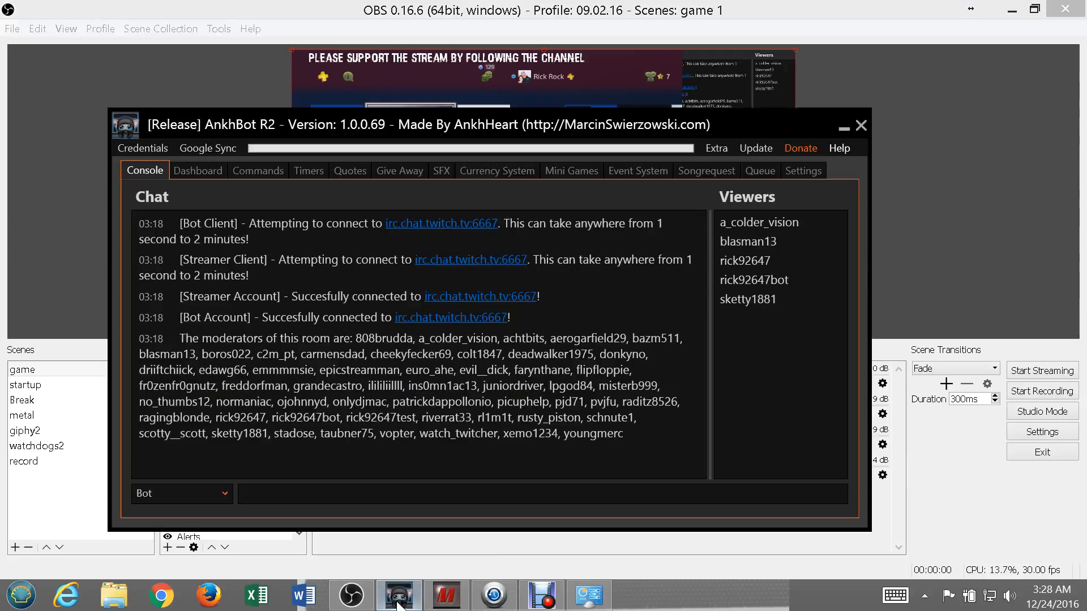
left_click(710, 165)
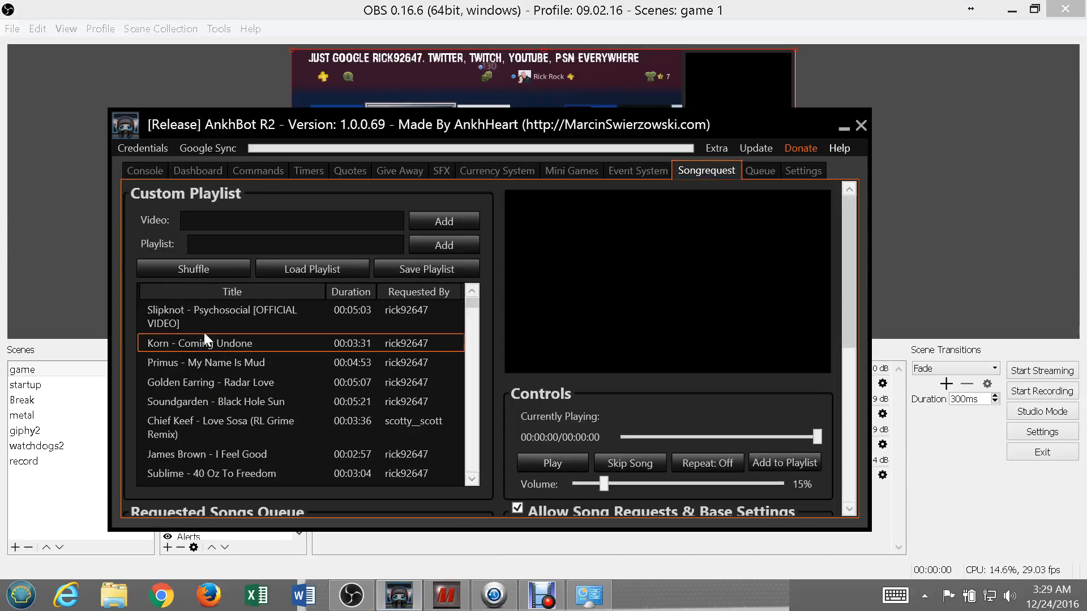
left_click(212, 269)
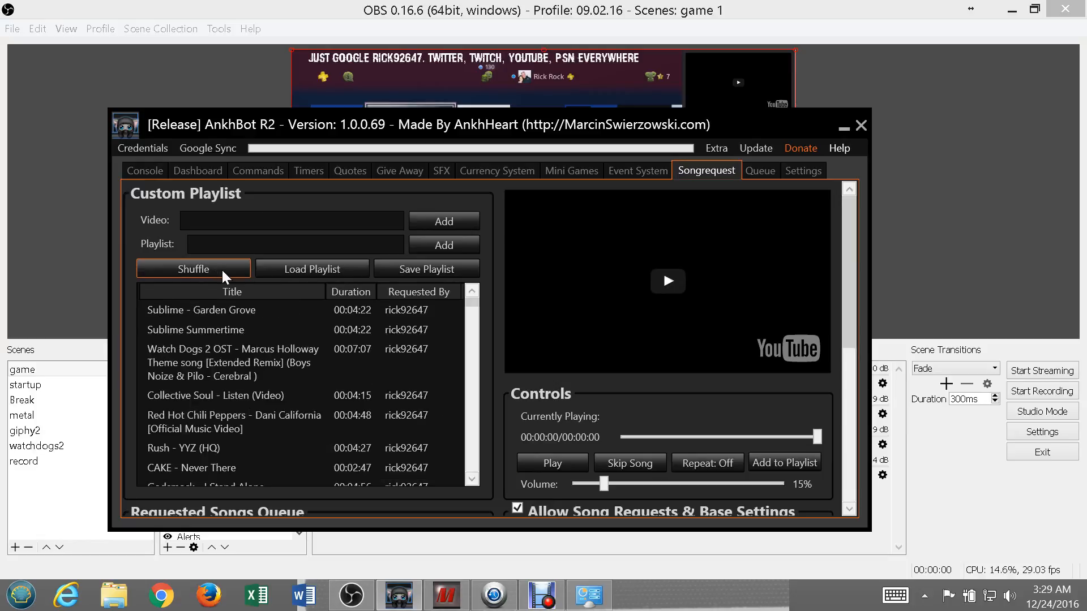
left_click(544, 459)
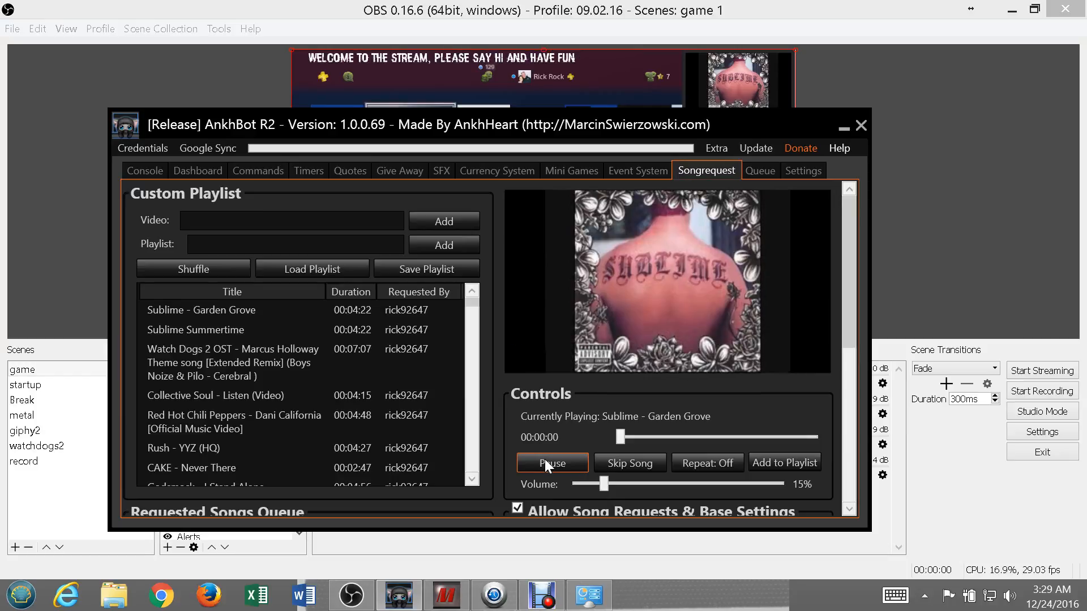
Check the Desktop Audio level in the OBS mixer while the song plays, and pause the song in AnkhBot.
left_click(921, 528)
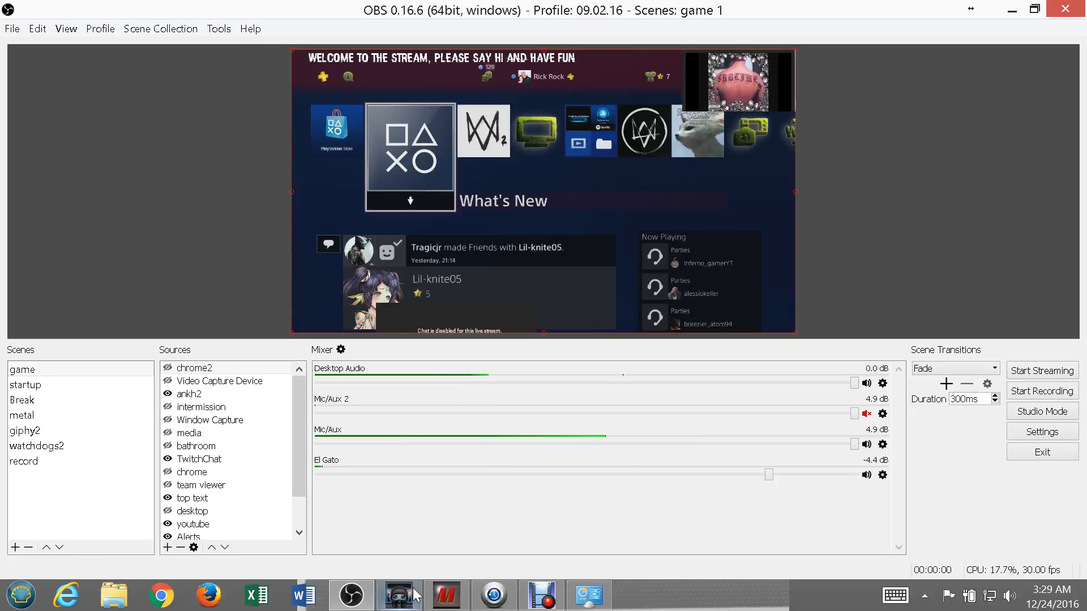
left_click(406, 602)
left_click(562, 461)
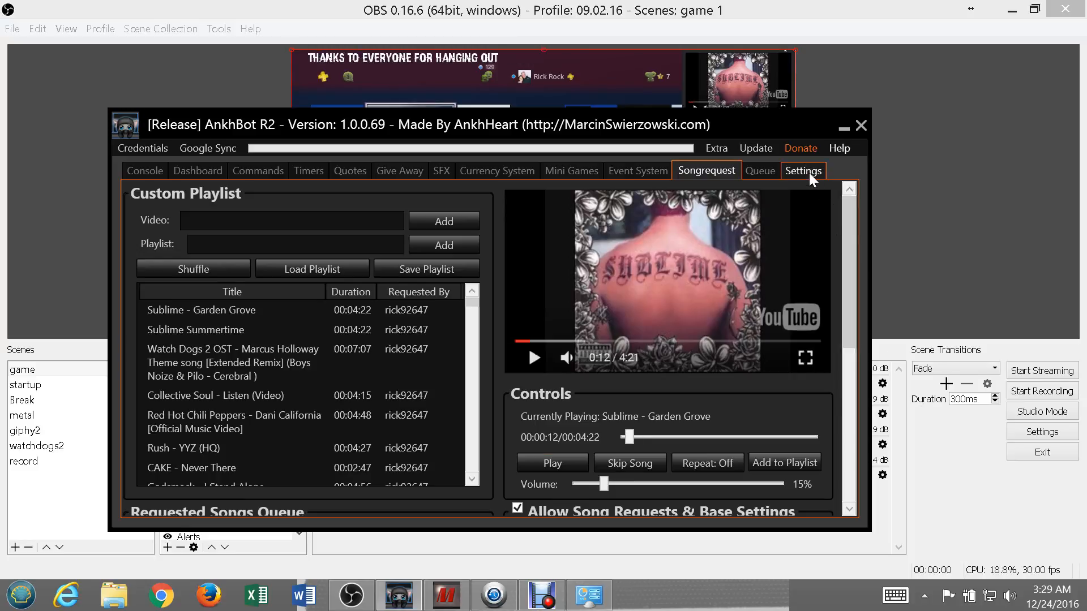
Open AnkhBot's localization settings and examine the Song Request messages and the SongRequest Functionality mode and command.
left_click(714, 147)
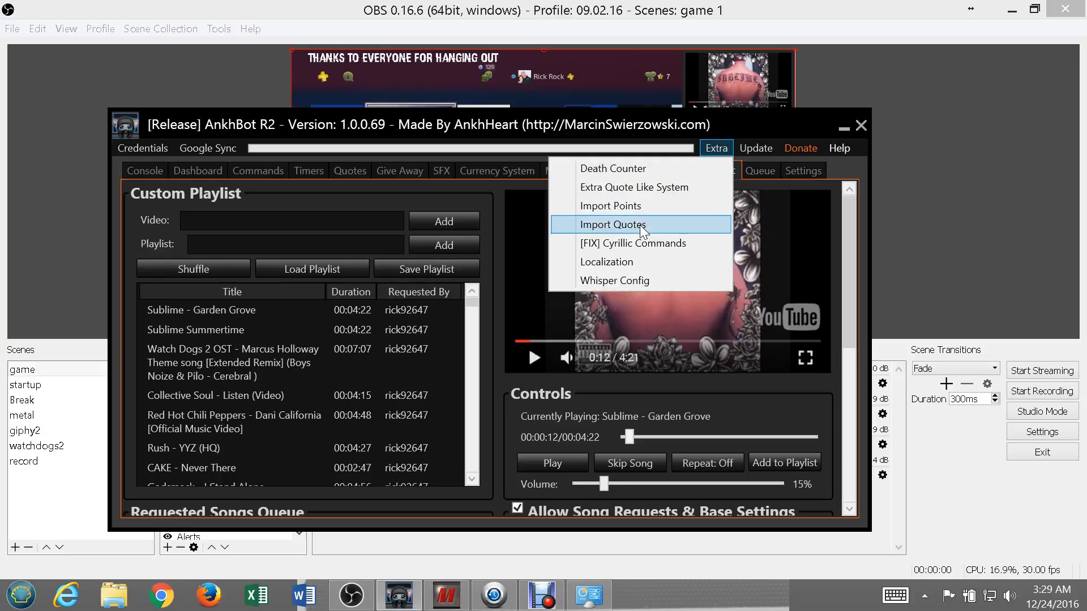
left_click(623, 263)
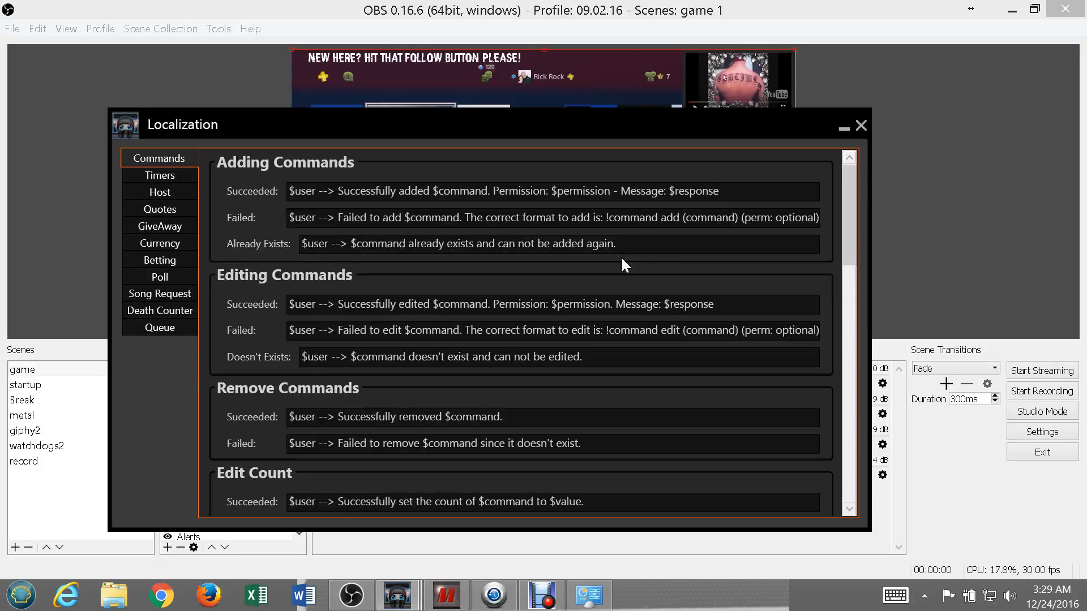
left_click(184, 291)
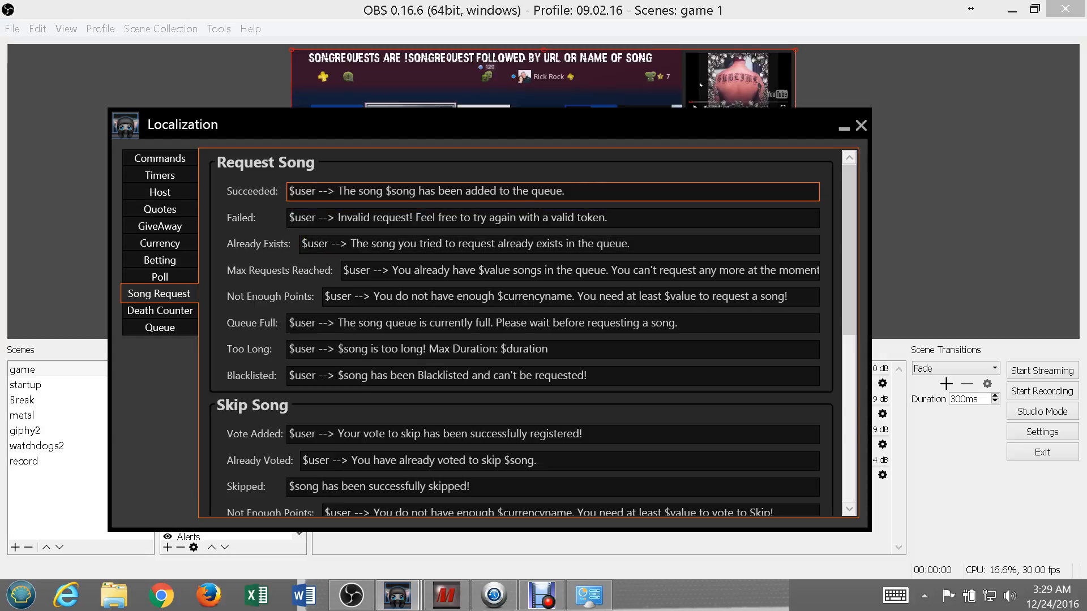
left_click(847, 485)
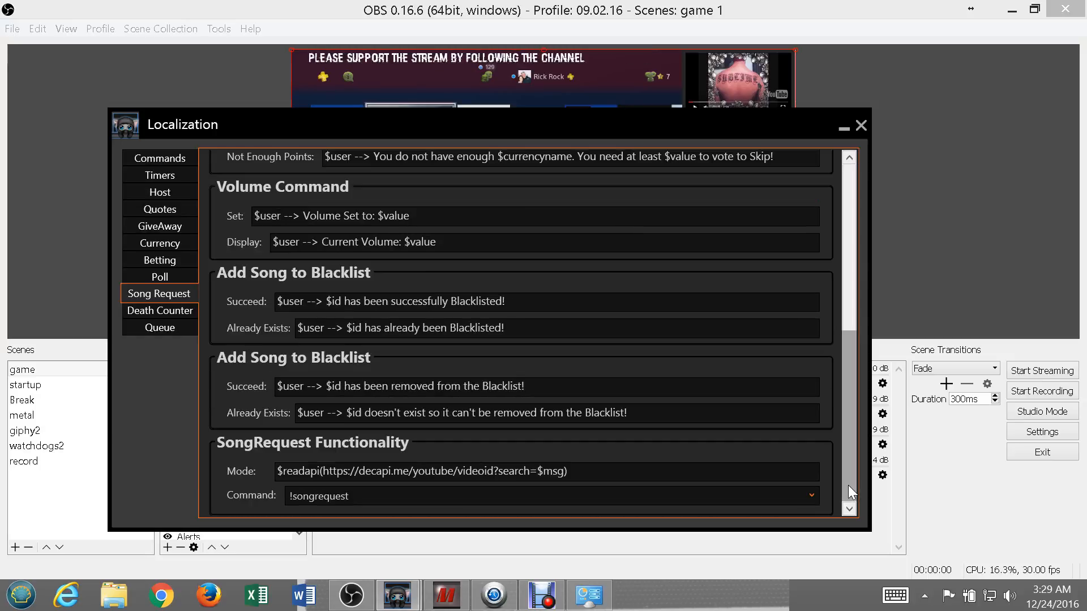
left_click(437, 472)
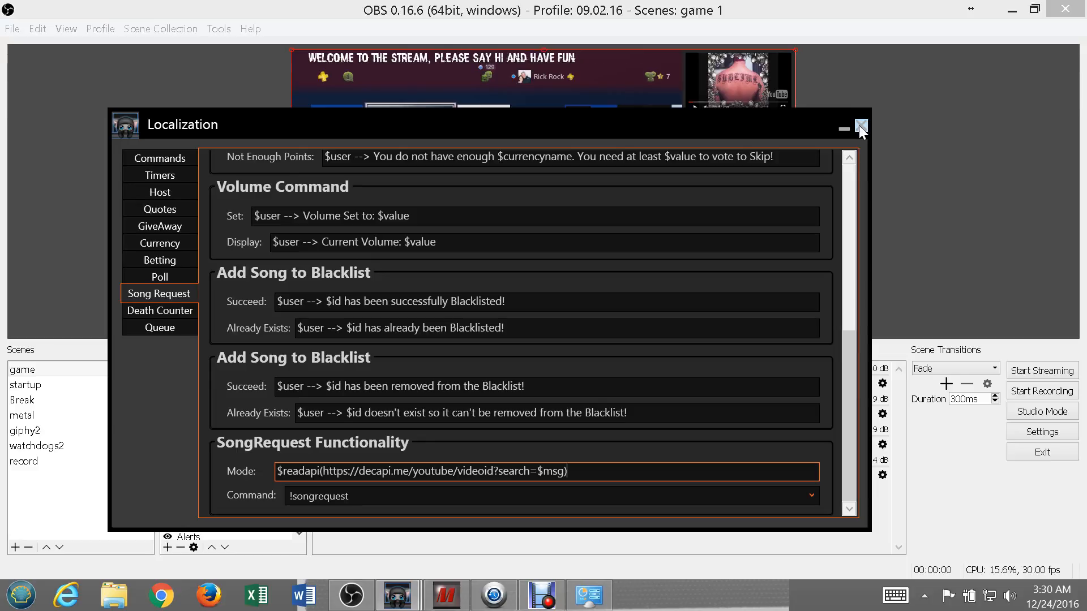
left_click(850, 173)
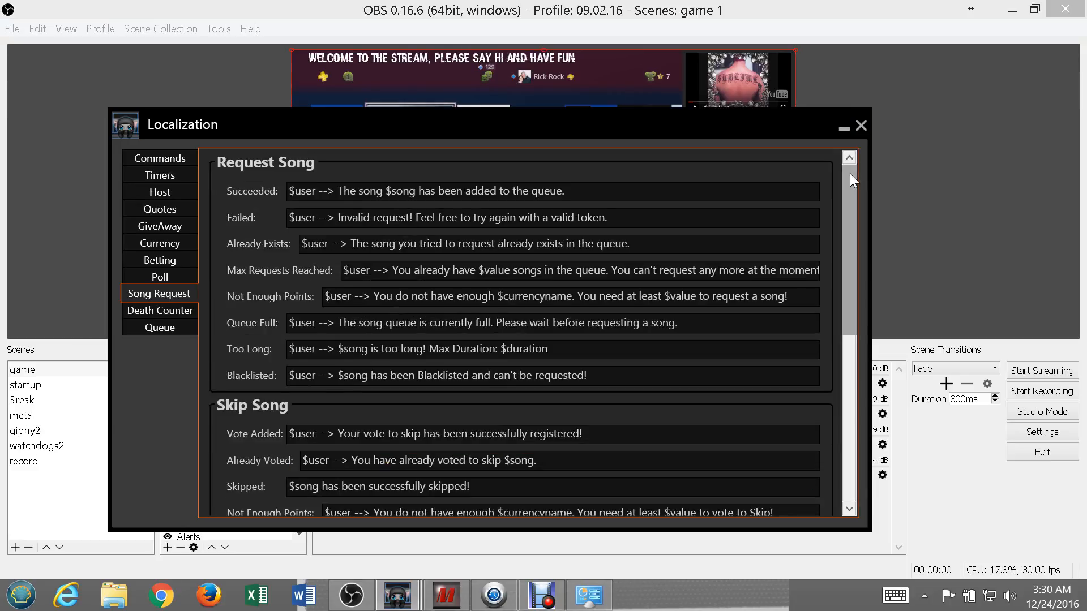
Close AnkhBot's localization settings, reopen them to show where they are found, and close them again.
left_click(863, 130)
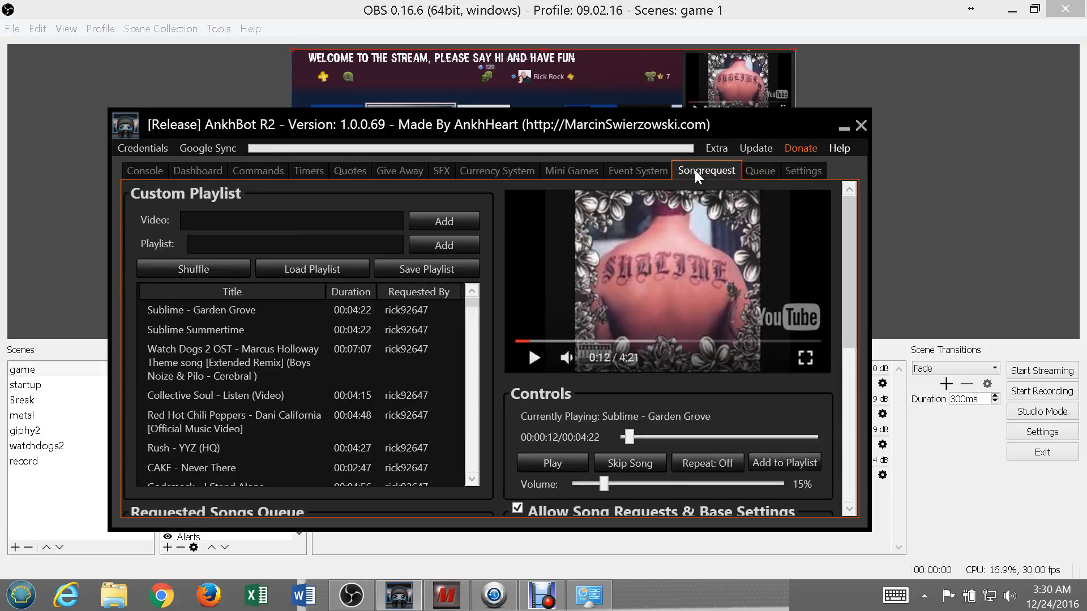
left_click(716, 148)
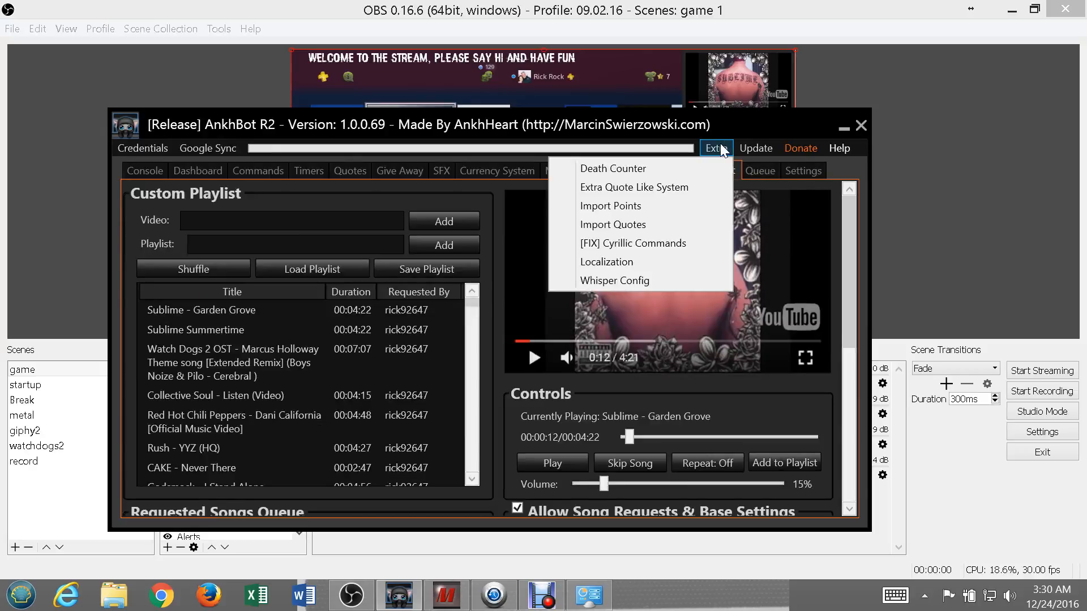
left_click(646, 222)
left_click(714, 149)
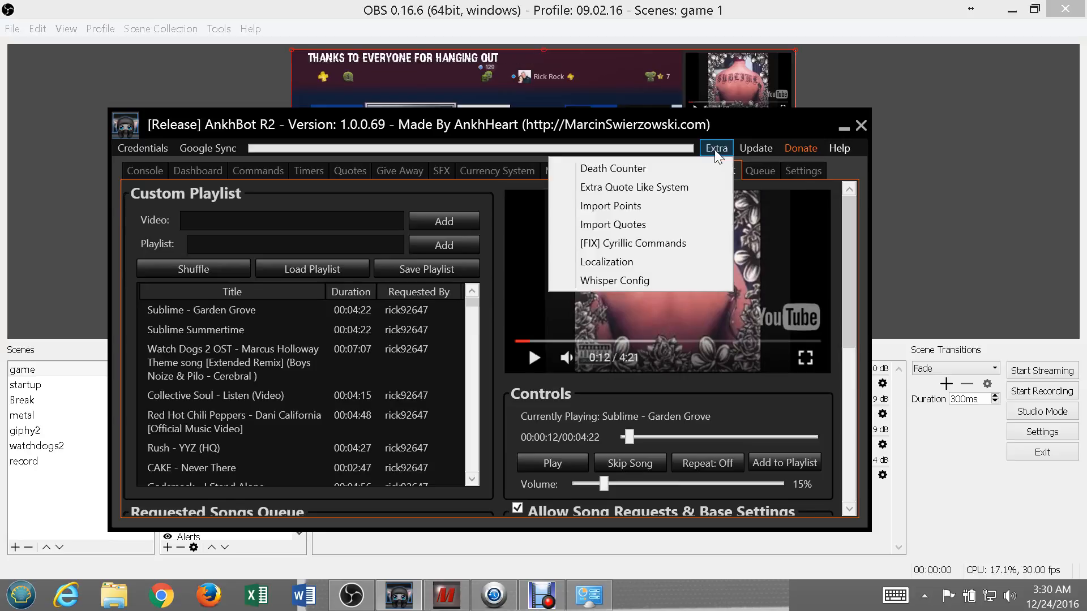
left_click(657, 255)
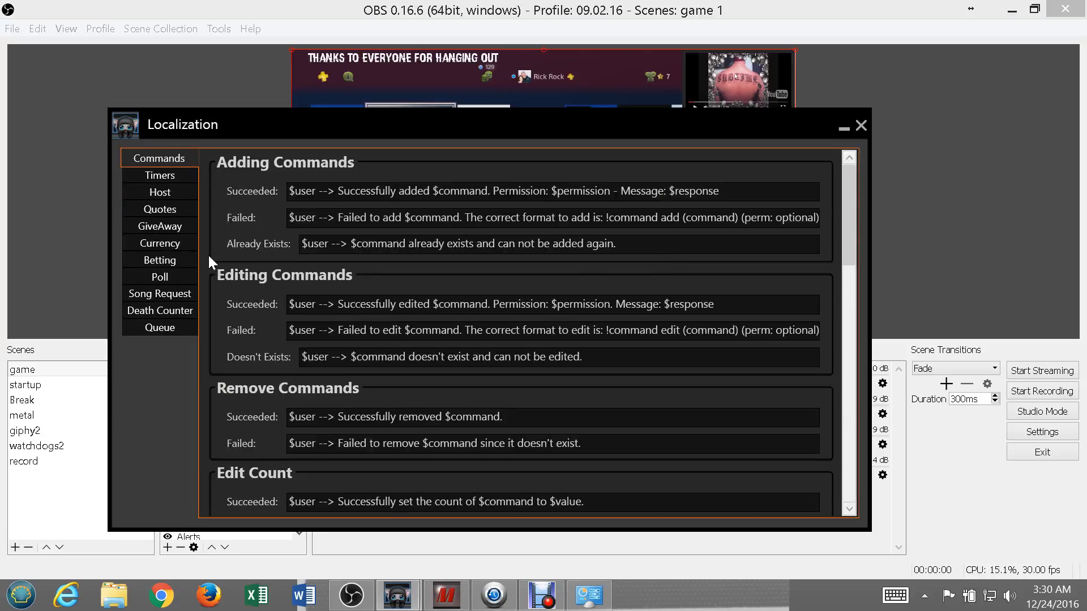
left_click(862, 125)
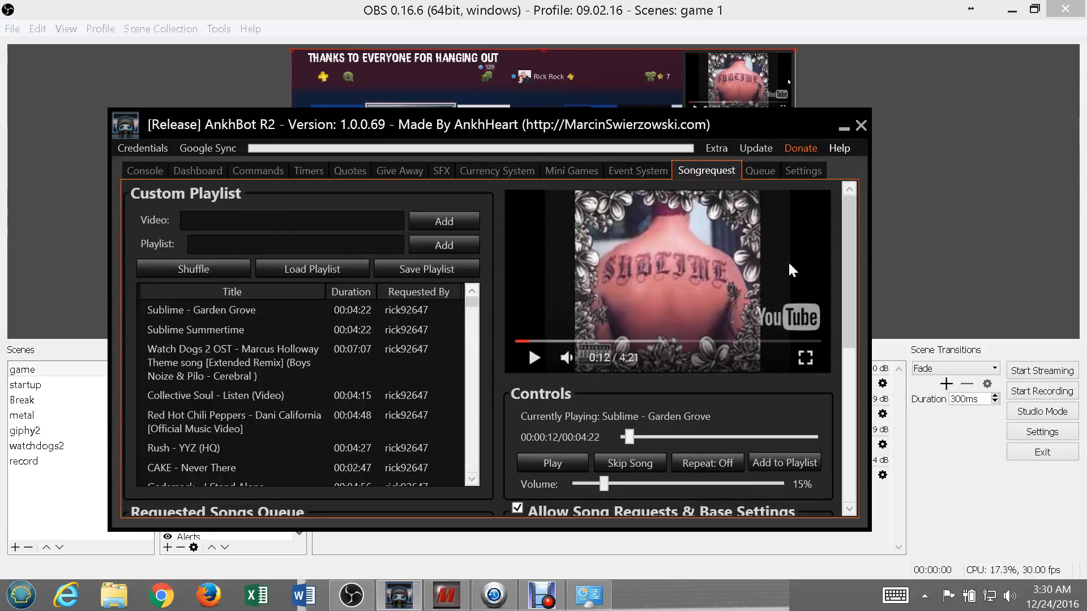
Switch to OBS and select the El Gato source in the game scene.
mouse_move(389, 601)
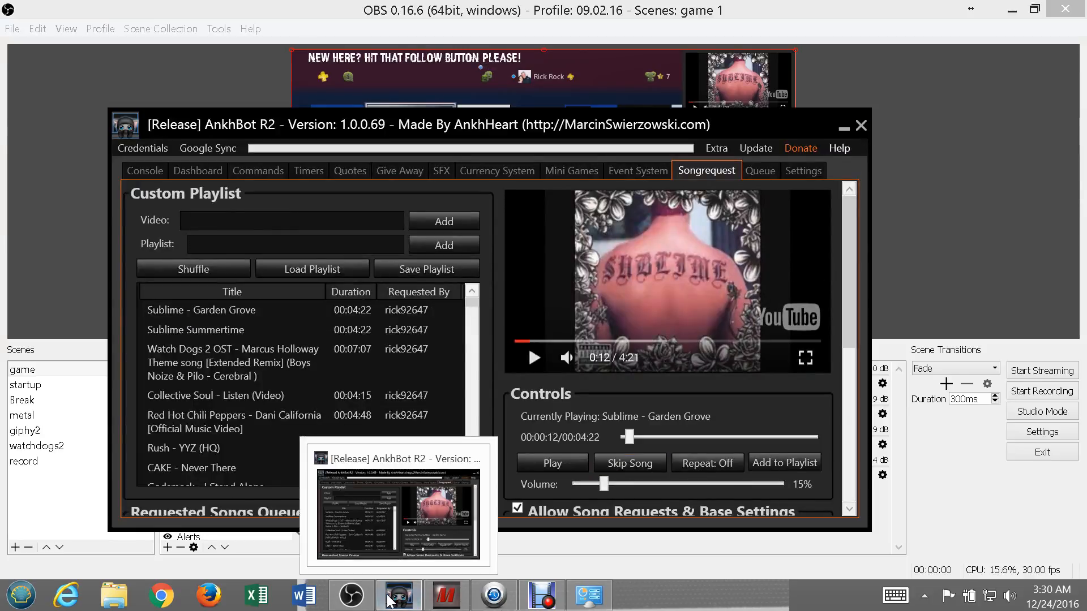
left_click(355, 601)
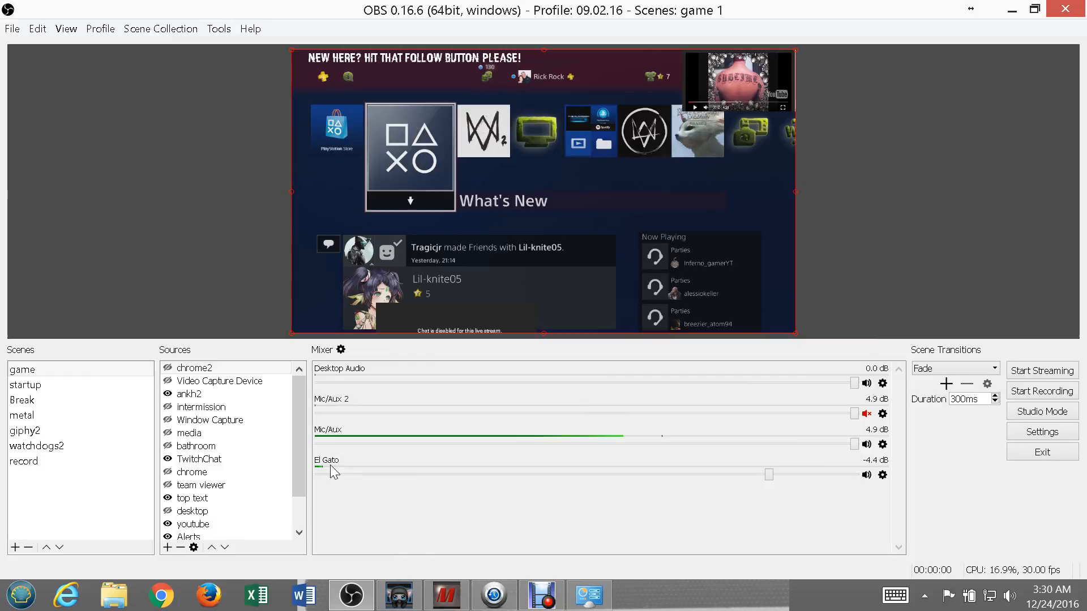
left_click(284, 479)
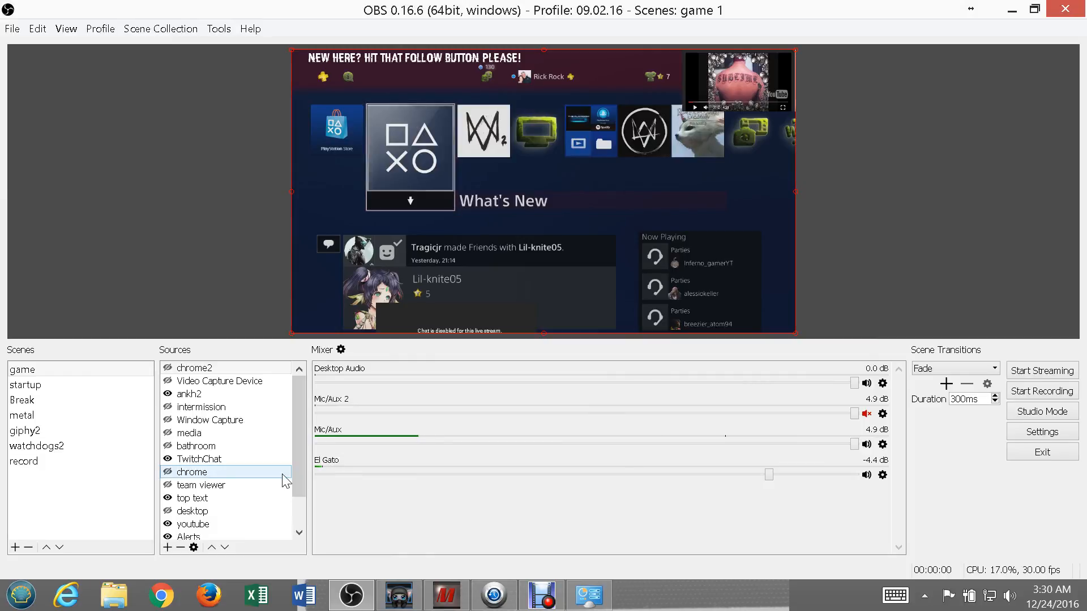
scroll(285, 480, "down", 1)
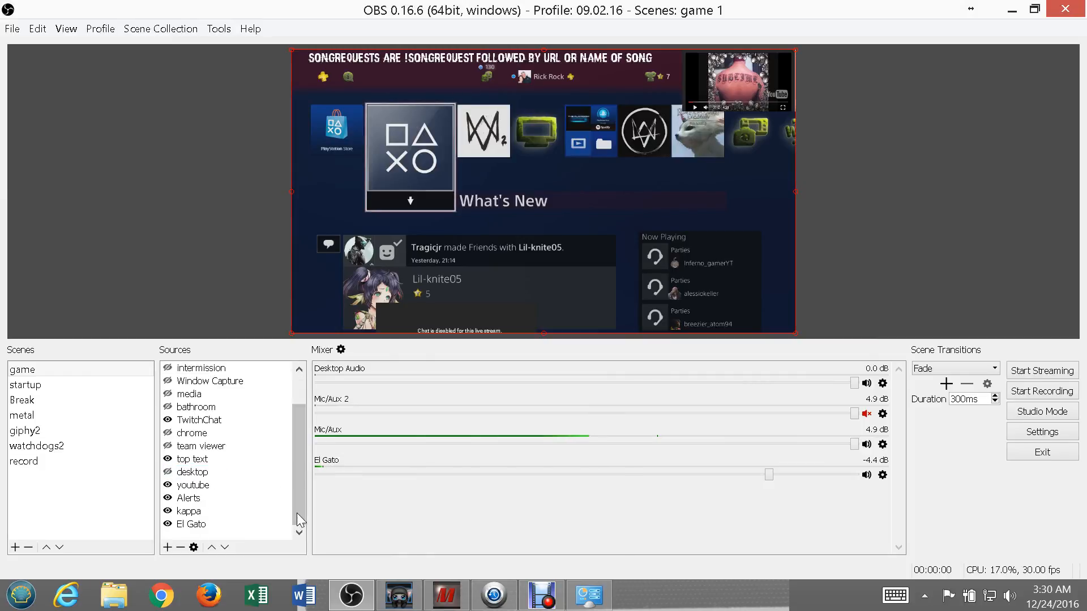
left_click(213, 525)
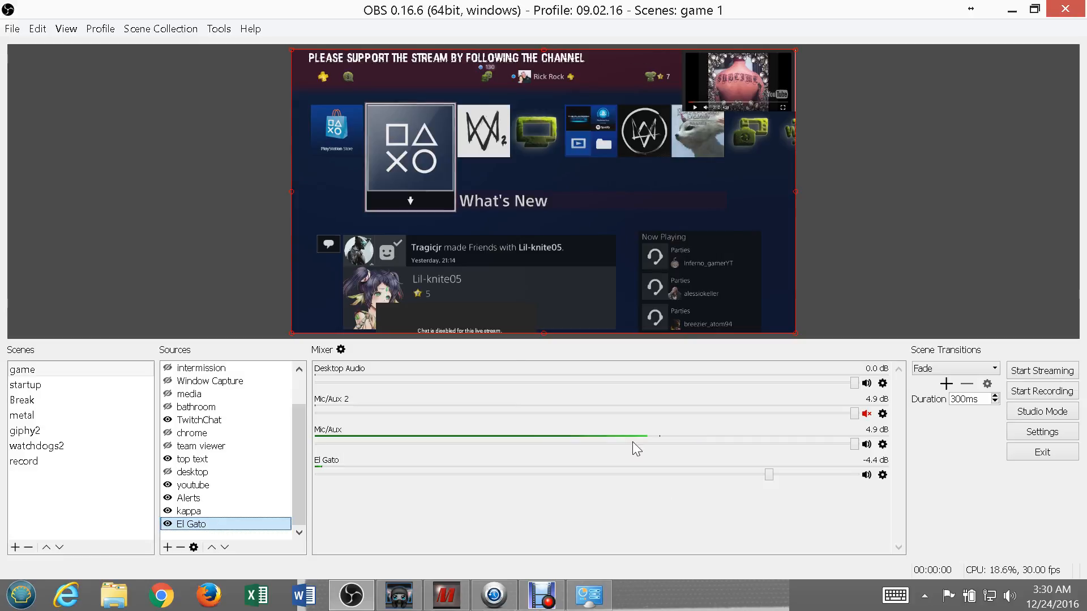
Raise the El Gato channel's volume in the mixer to -1.6 dB.
left_click(768, 475)
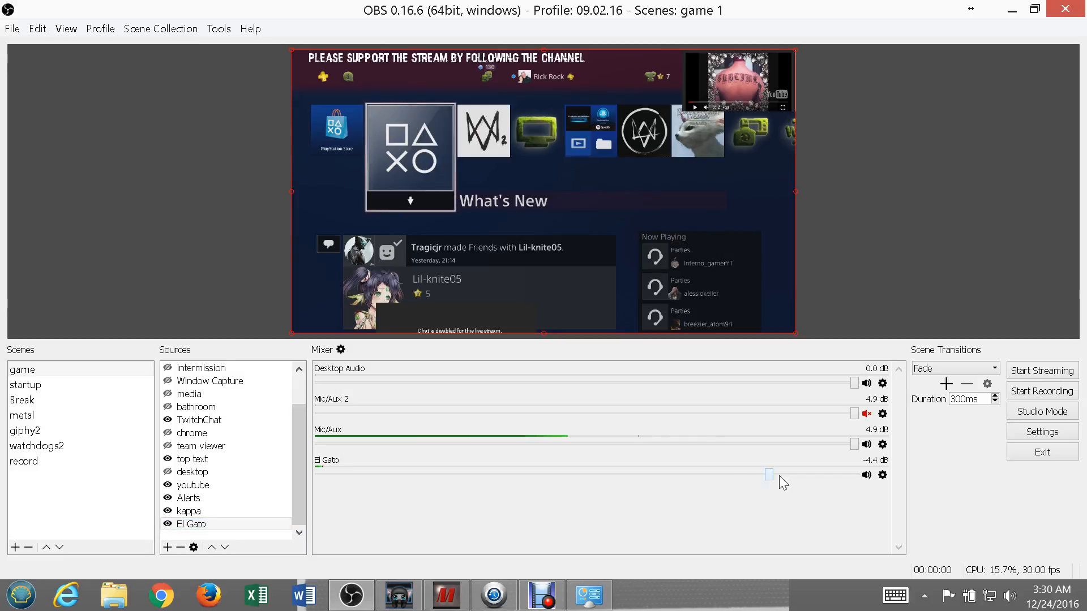
left_click_drag(768, 477, 823, 479)
key("super+c")
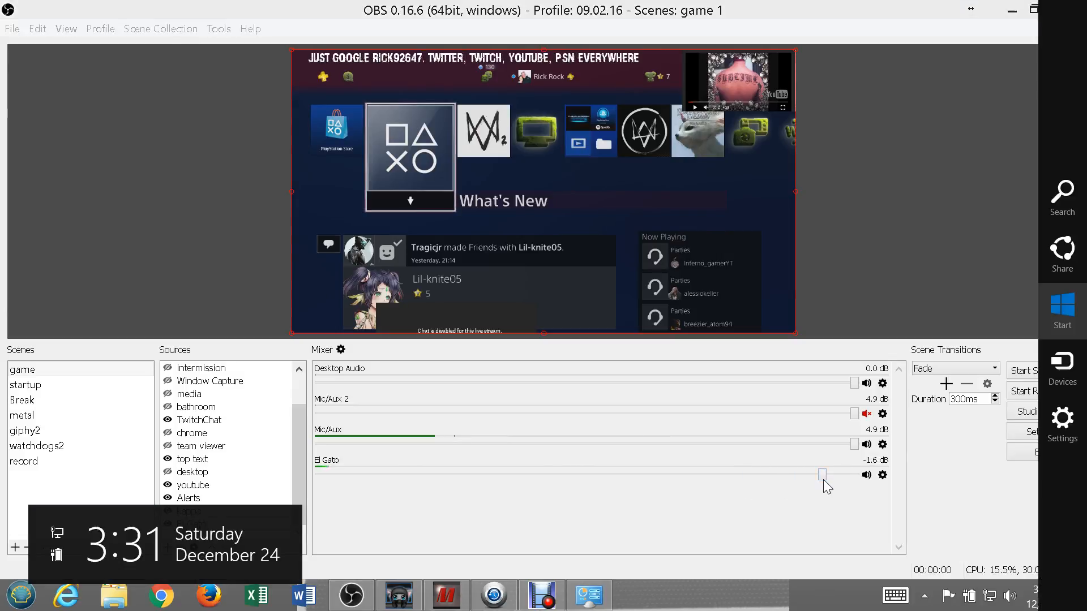
Open the advanced audio properties and set the sync offset of Mic/Aux 2 to 1000 ms.
left_click(339, 351)
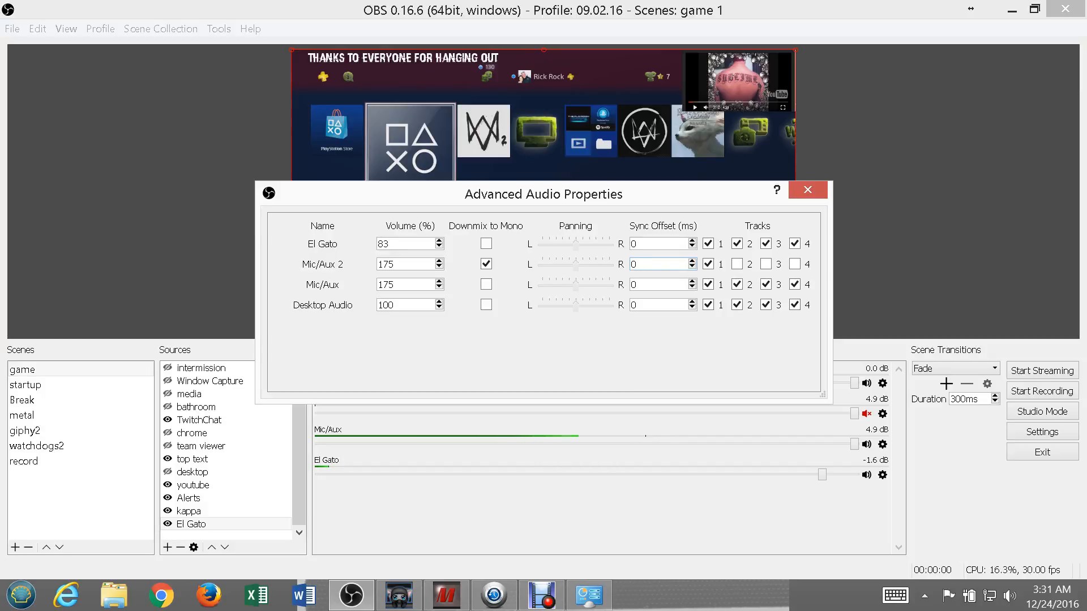
key("BackSpace")
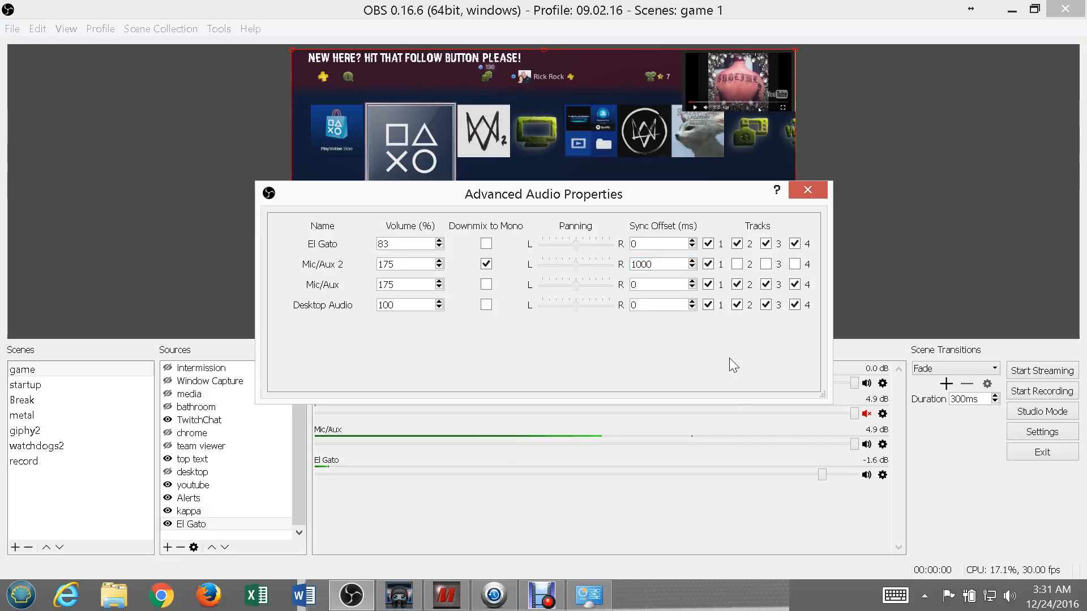
left_click(583, 595)
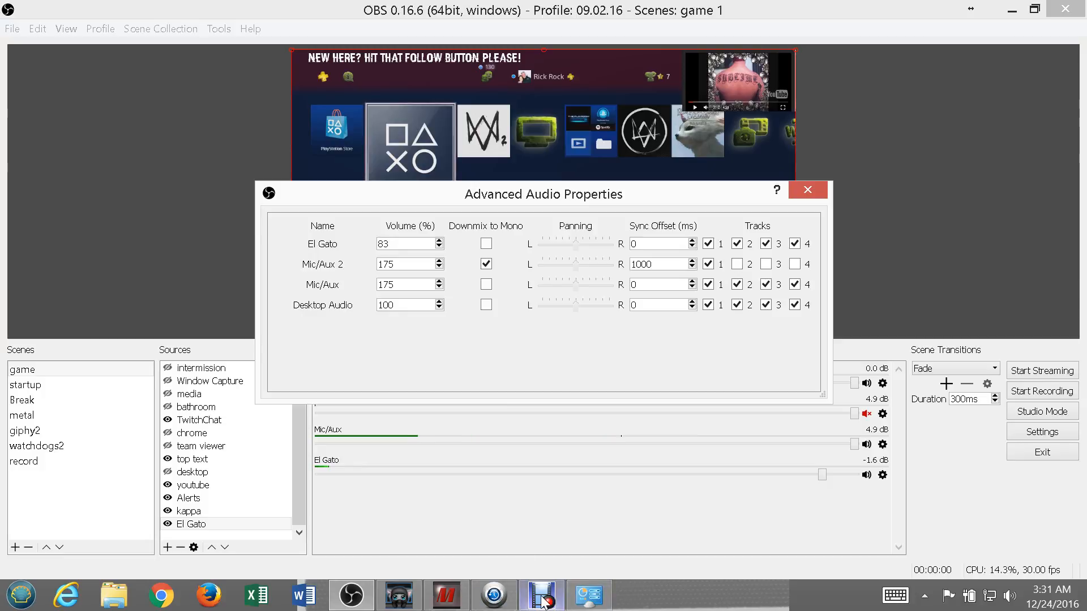